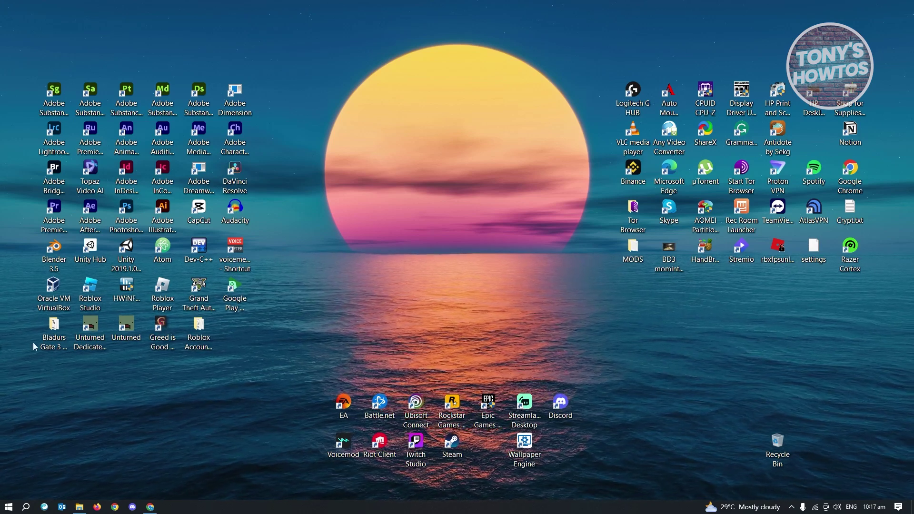
Step: In Chrome, search Google for 'microsoft developer program' and open the Microsoft 365 Dev Center result
{"action": "left_click", "coordinate": [152, 506]}
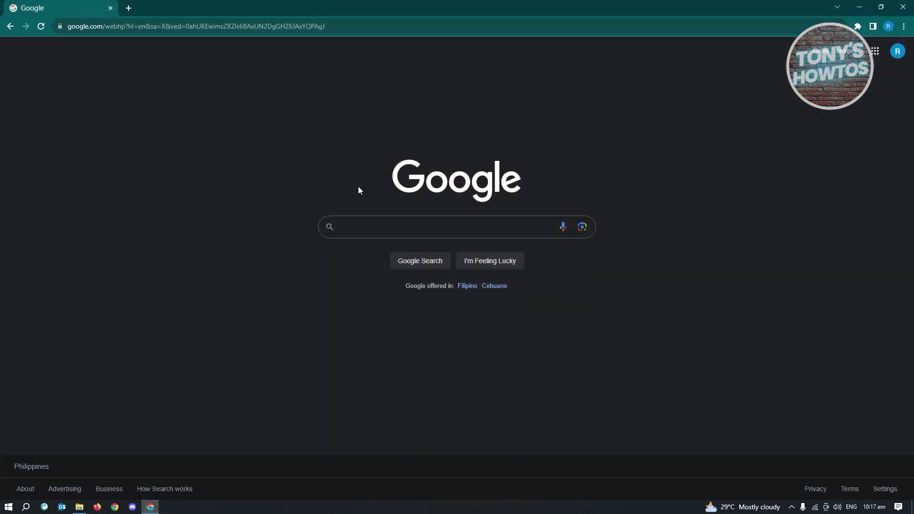
{"action": "left_click", "coordinate": [393, 223]}
{"action": "type", "text": "microsoft developer program"}
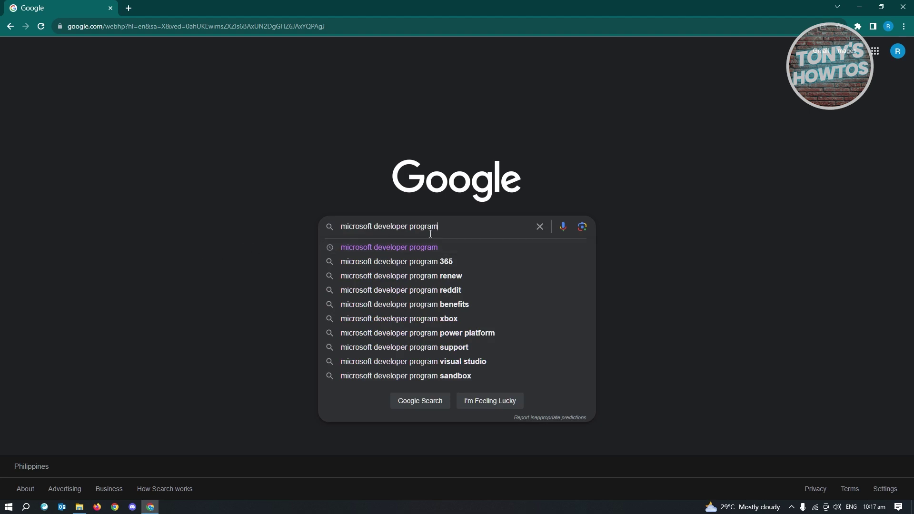
{"action": "key", "text": "Return"}
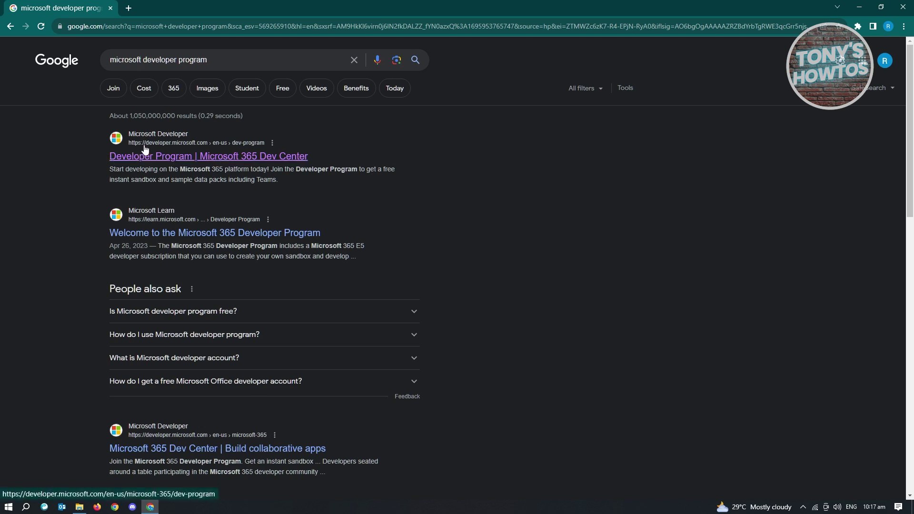
{"action": "left_click", "coordinate": [197, 162]}
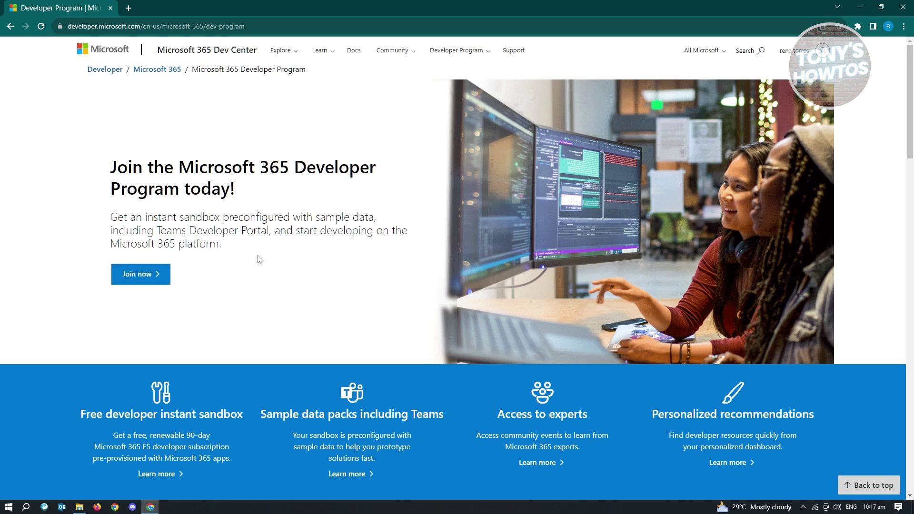
Step: Choose Join now to bring up the Join the Developer Program form
{"action": "left_click", "coordinate": [135, 277]}
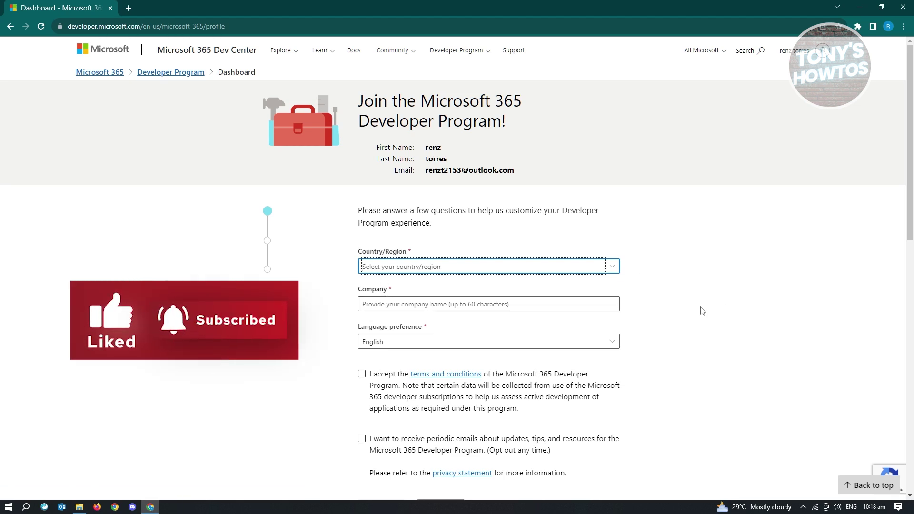
Step: Set the country to Philippines and the company name to 'Self employed'
{"action": "left_click", "coordinate": [608, 271]}
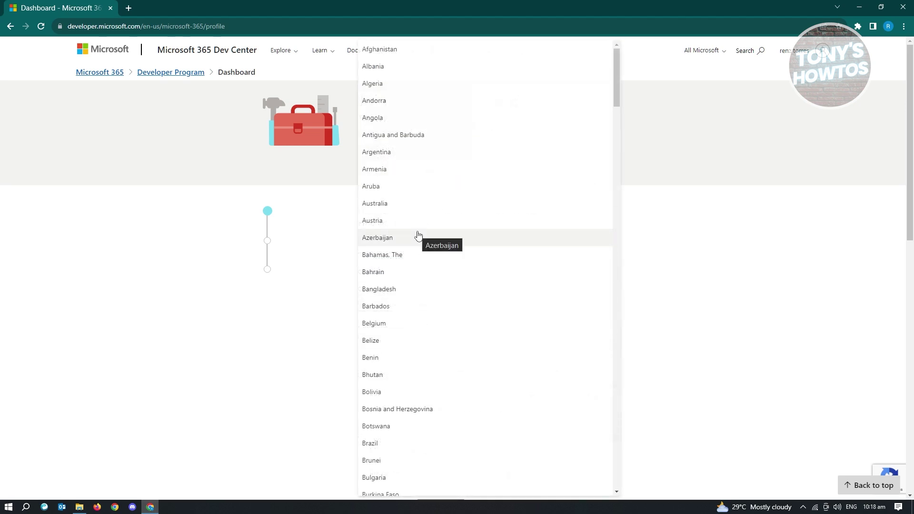
{"action": "scroll", "coordinate": [418, 234], "scroll_direction": "down", "scroll_amount": 20}
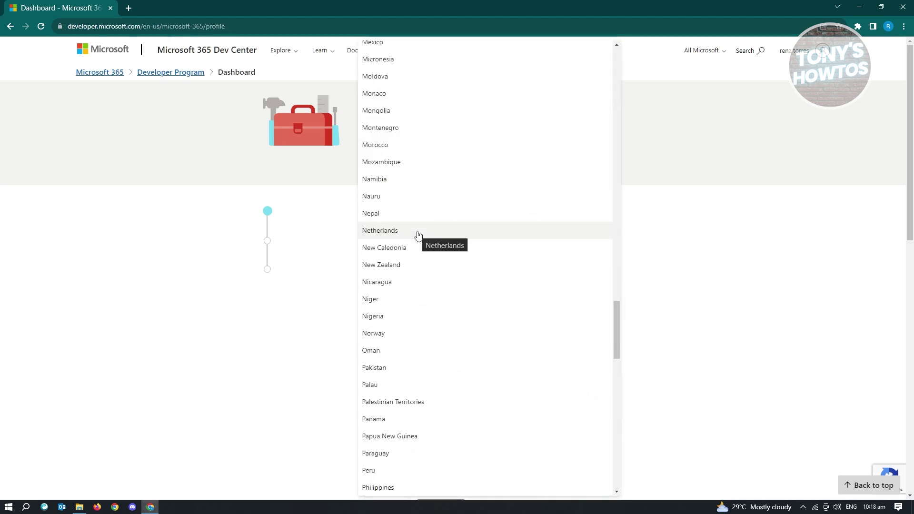
{"action": "left_click", "coordinate": [377, 486]}
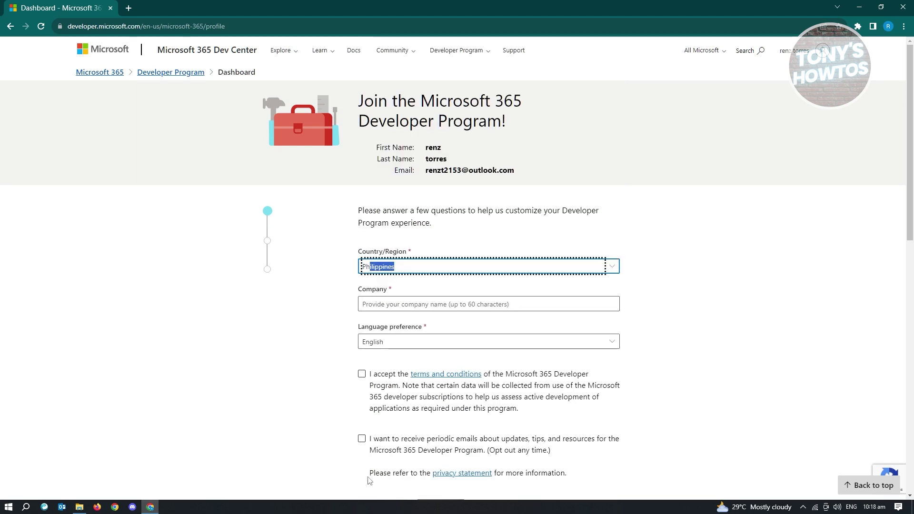
{"action": "left_click", "coordinate": [404, 304]}
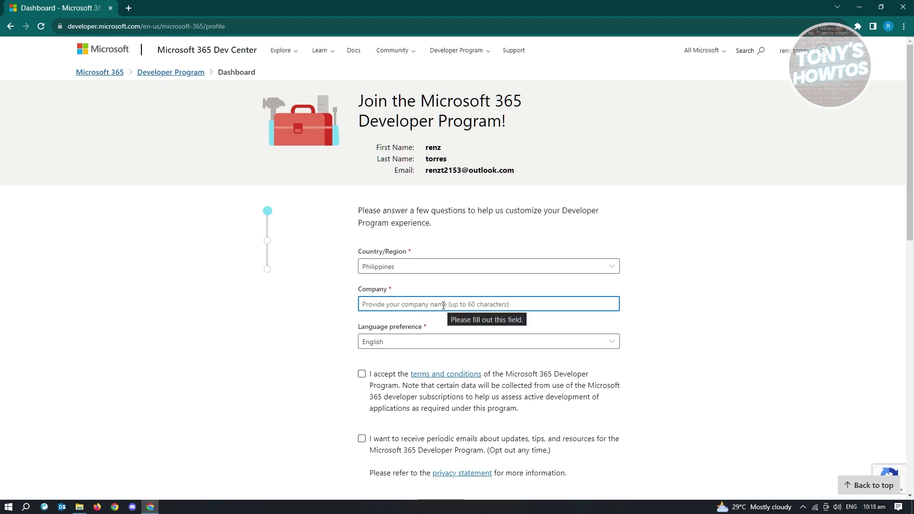
{"action": "type", "text": "Self employed"}
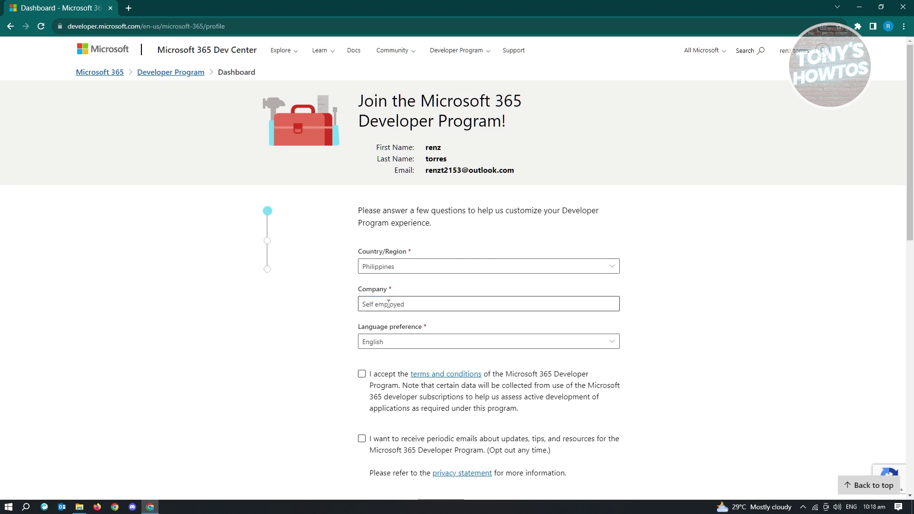
{"action": "left_click", "coordinate": [704, 289]}
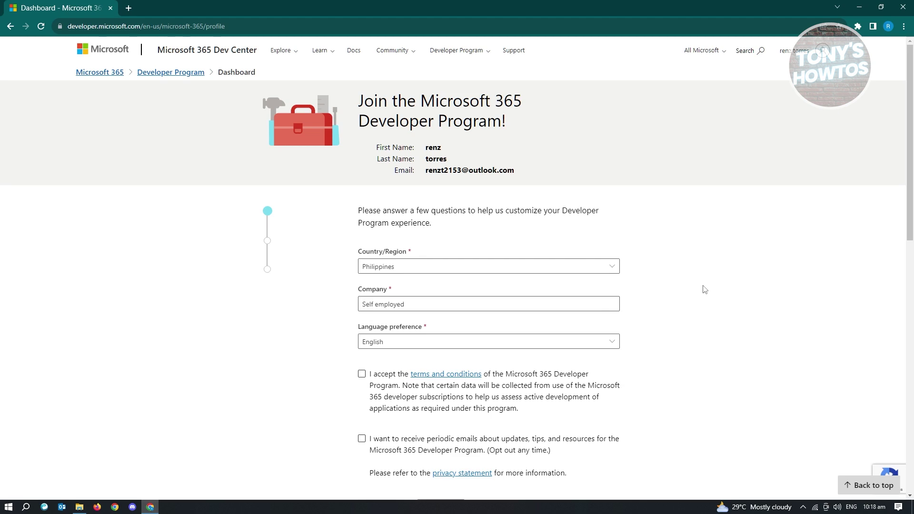
Step: Accept the terms and conditions and continue to the primary-focus question
{"action": "scroll", "coordinate": [537, 328], "scroll_direction": "down", "scroll_amount": 2}
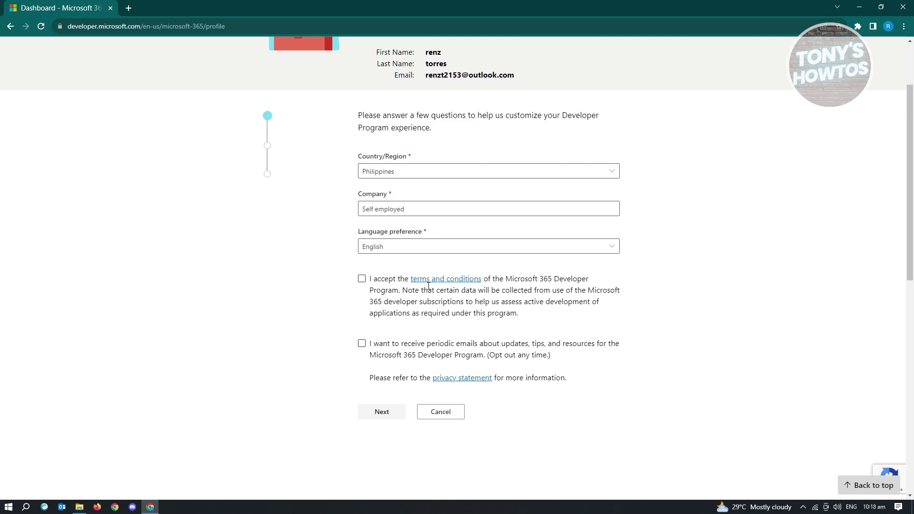
{"action": "left_click", "coordinate": [362, 279]}
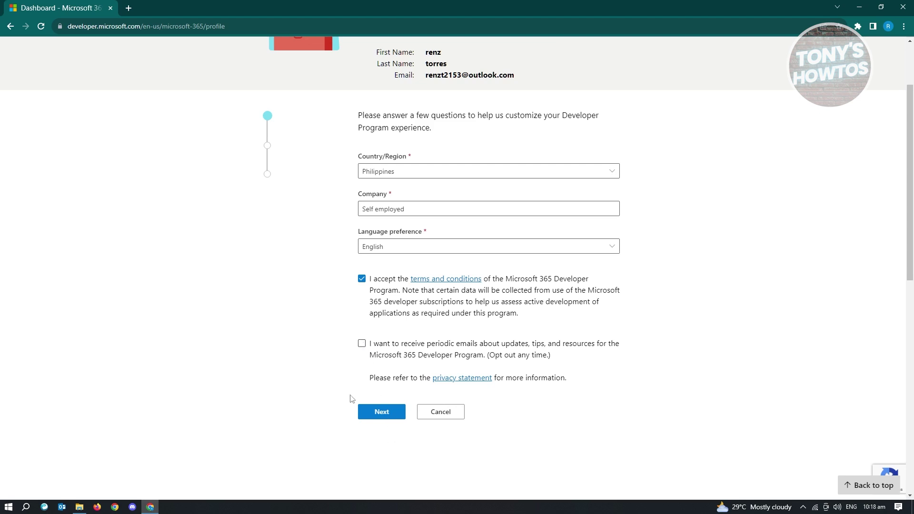
{"action": "left_click", "coordinate": [380, 414]}
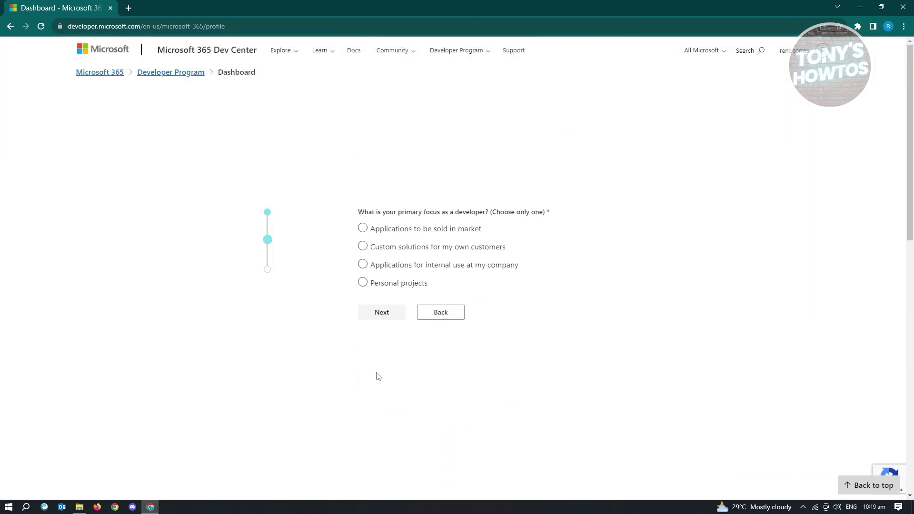
Step: Select Personal projects as the developer focus and continue
{"action": "left_click", "coordinate": [436, 264]}
{"action": "left_click", "coordinate": [422, 288]}
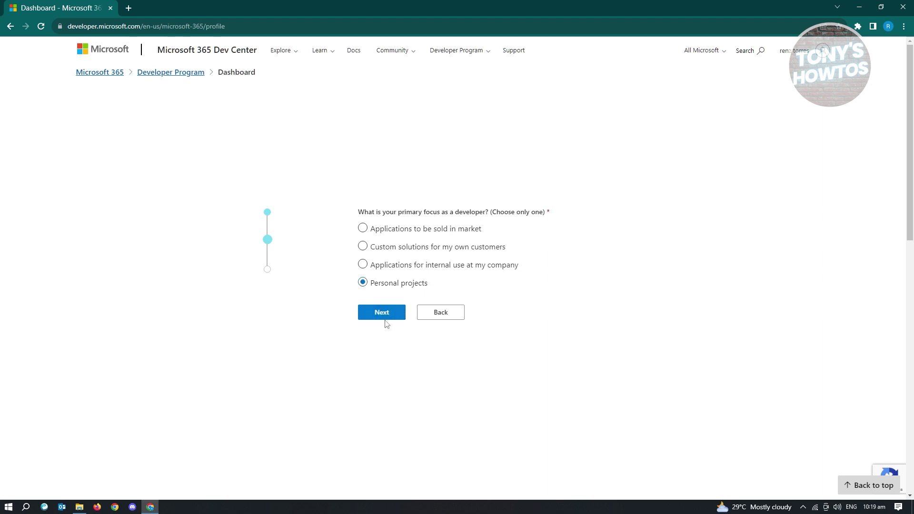
{"action": "left_click", "coordinate": [384, 316]}
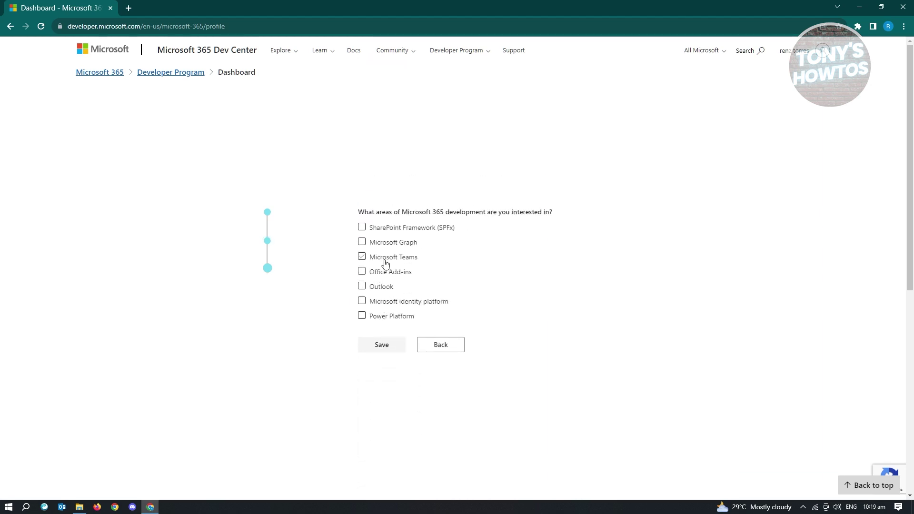
Step: Choose Office Add-ins as the development area of interest and save the answers
{"action": "left_click", "coordinate": [377, 245]}
{"action": "left_click", "coordinate": [397, 257]}
{"action": "left_click", "coordinate": [363, 272]}
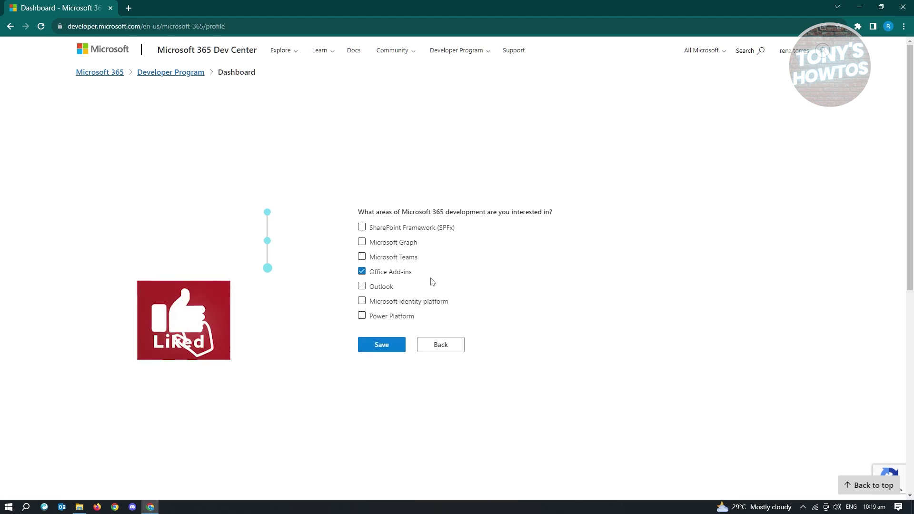
{"action": "left_click", "coordinate": [389, 351]}
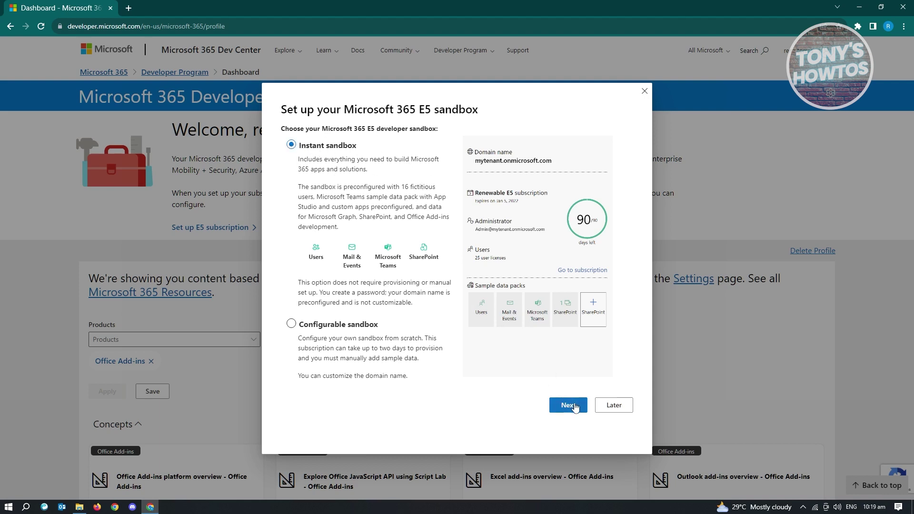
Step: Keep Instant sandbox selected in the E5 sandbox dialog and continue
{"action": "left_click", "coordinate": [569, 405]}
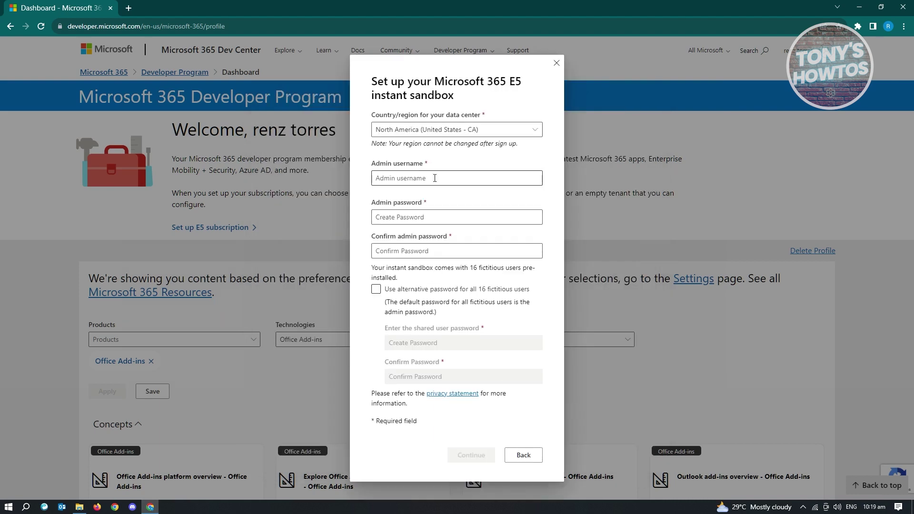
Step: Pick the Asia Pacific + South Asia (Singapore) data center region and begin the admin username
{"action": "left_click", "coordinate": [534, 131]}
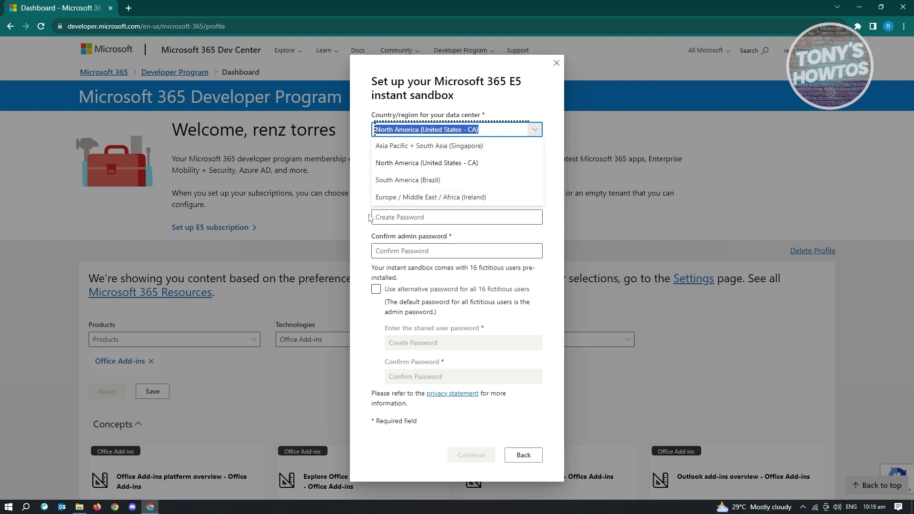
{"action": "left_click", "coordinate": [460, 145]}
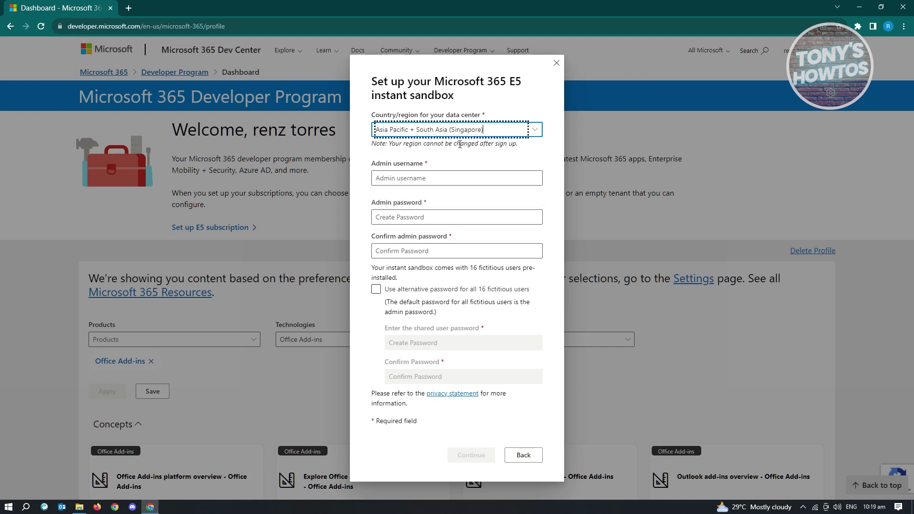
{"action": "left_click", "coordinate": [419, 178]}
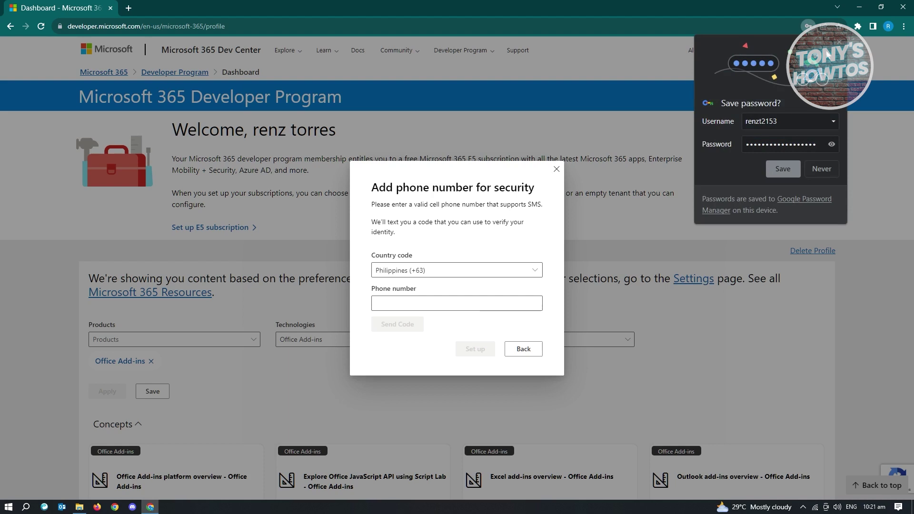
Step: Dismiss the save-password popup, enter the mobile phone number, and request the SMS code
{"action": "left_click", "coordinate": [844, 46]}
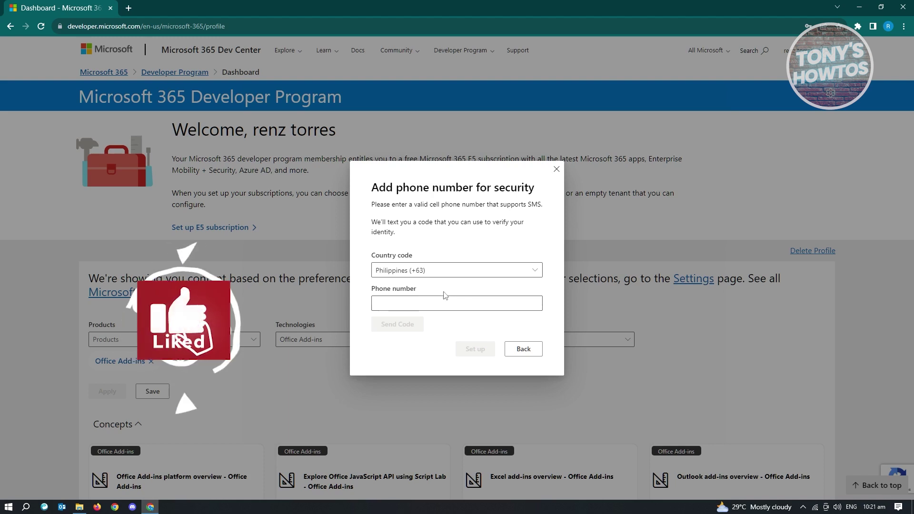
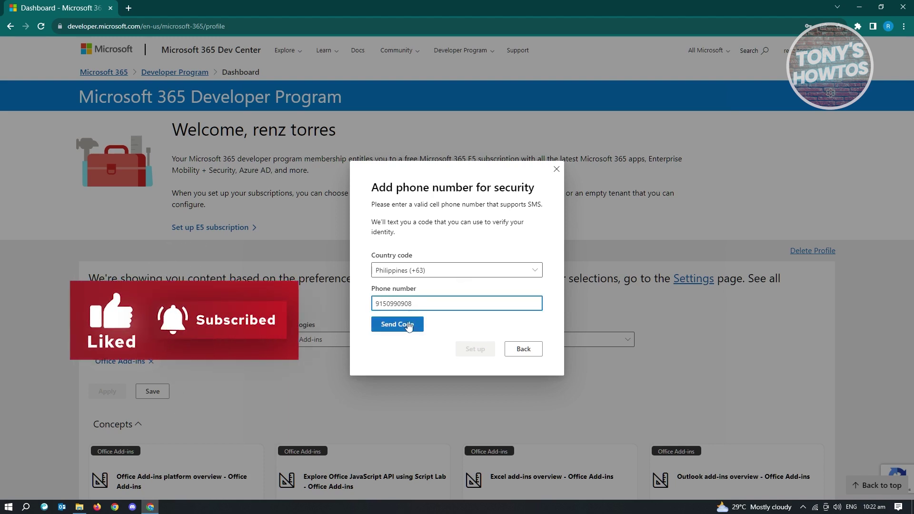
{"action": "left_click", "coordinate": [408, 331]}
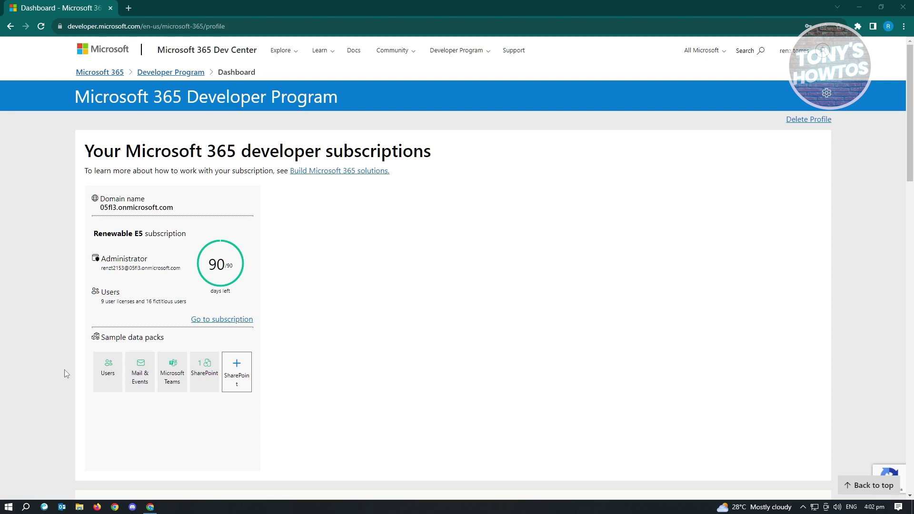
Step: Set the product preferences to Excel, Outlook and Word, leaving Visio unticked
{"action": "scroll", "coordinate": [121, 284], "scroll_direction": "down", "scroll_amount": 9}
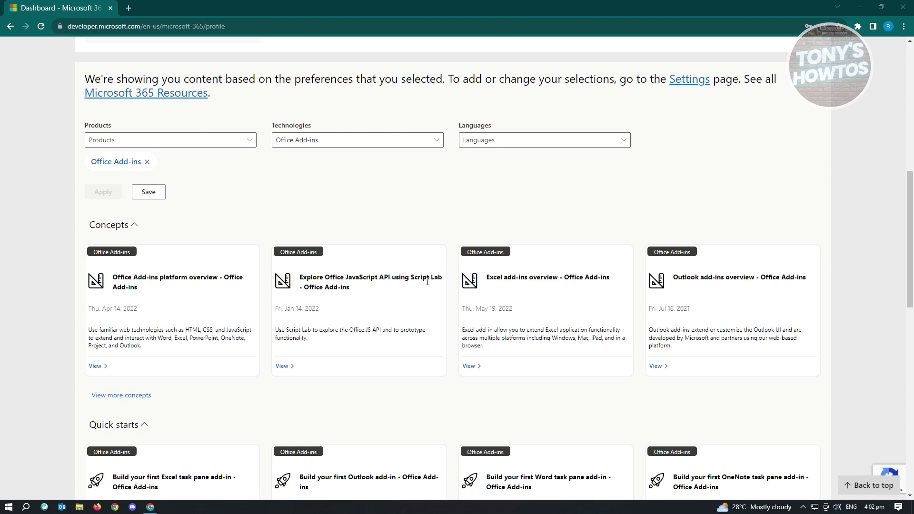
{"action": "left_click", "coordinate": [239, 146]}
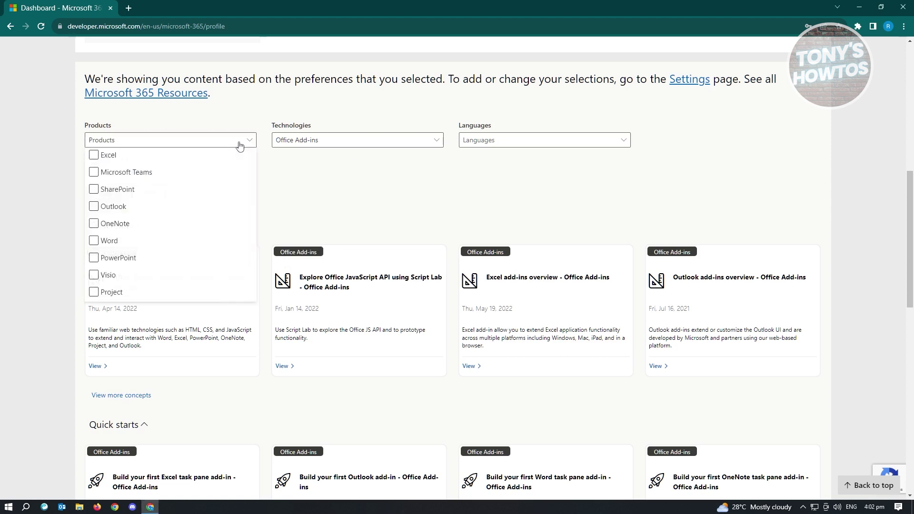
{"action": "left_click", "coordinate": [95, 157]}
{"action": "left_click", "coordinate": [94, 156]}
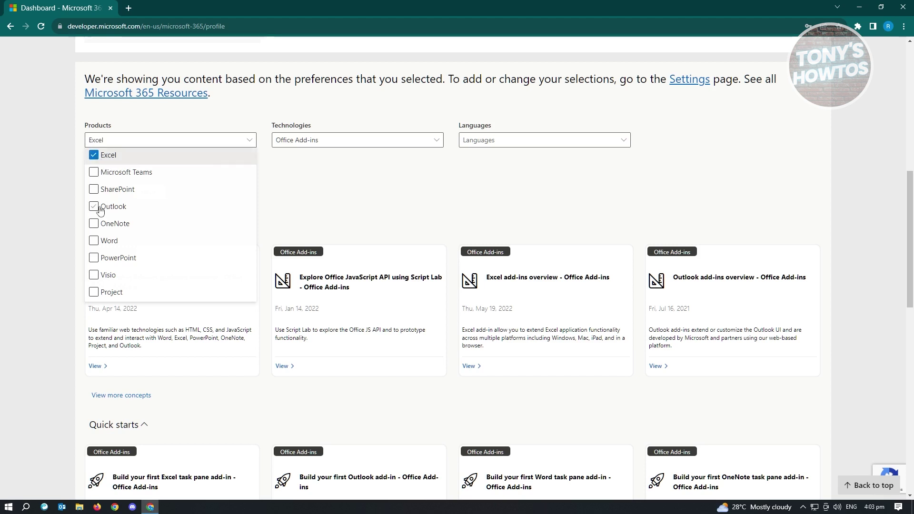
{"action": "left_click", "coordinate": [95, 208]}
{"action": "left_click", "coordinate": [96, 241]}
{"action": "left_click", "coordinate": [94, 276]}
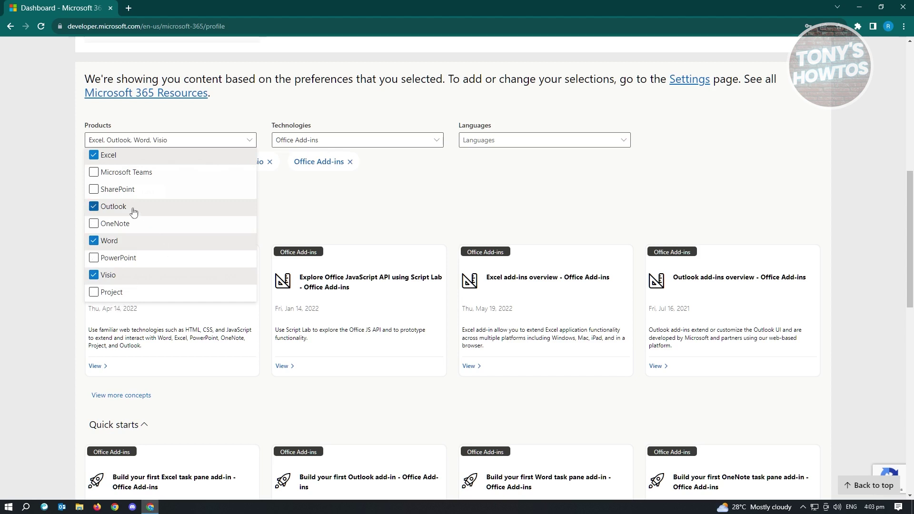
{"action": "left_click", "coordinate": [118, 281]}
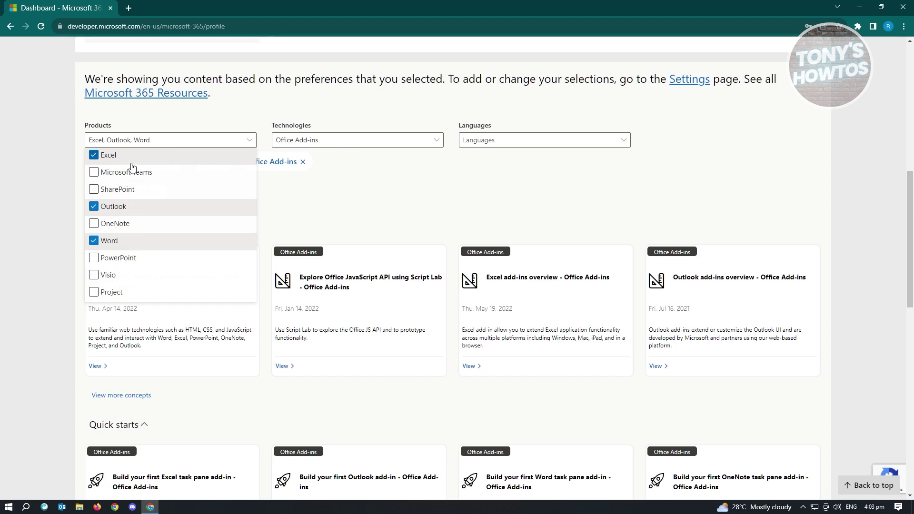
{"action": "left_click", "coordinate": [362, 195]}
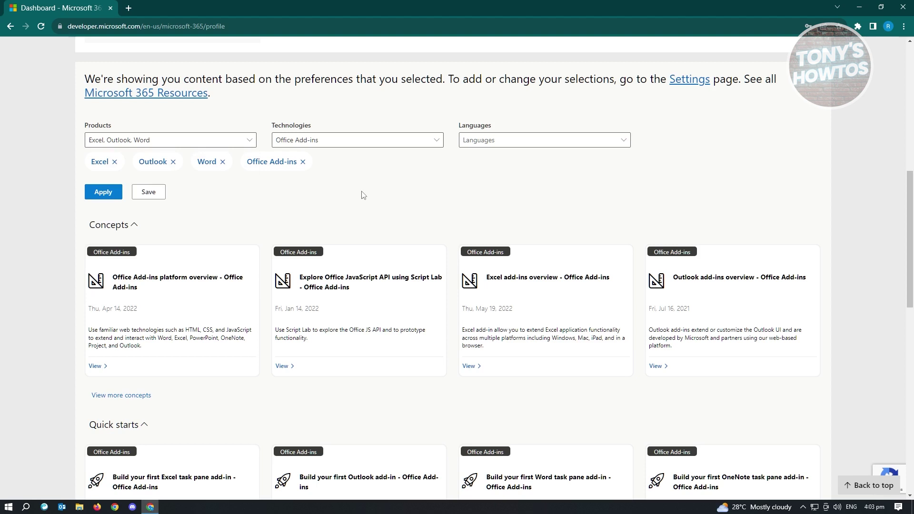
Step: Keep Office Add-ins as the technology, then apply and save the content preferences
{"action": "left_click", "coordinate": [335, 144]}
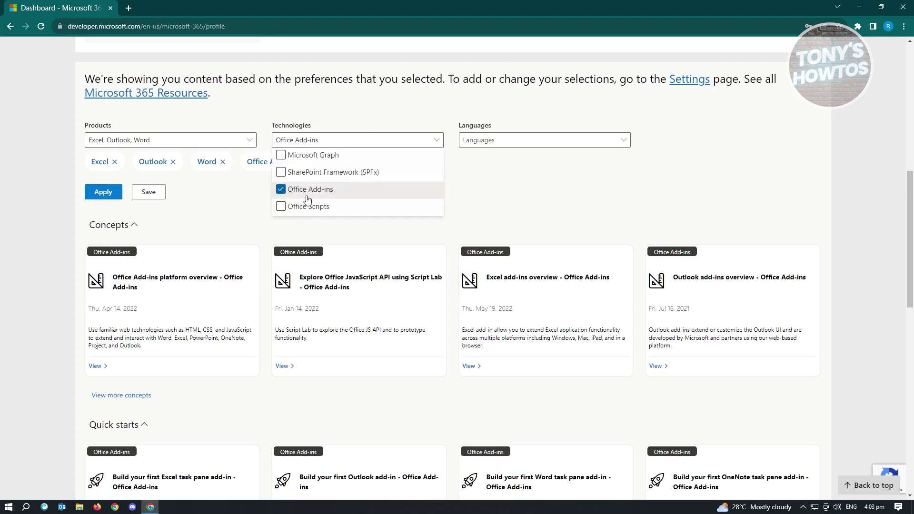
{"action": "left_click", "coordinate": [489, 186]}
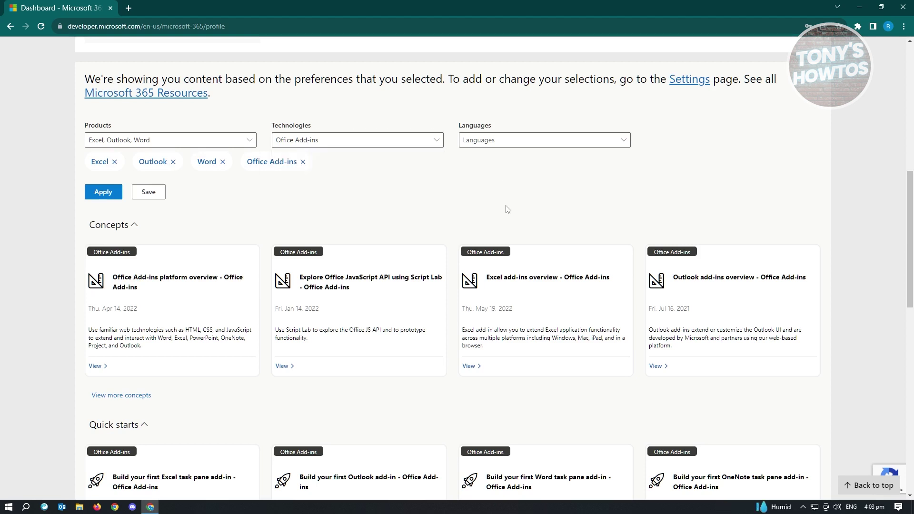
{"action": "left_click", "coordinate": [102, 195]}
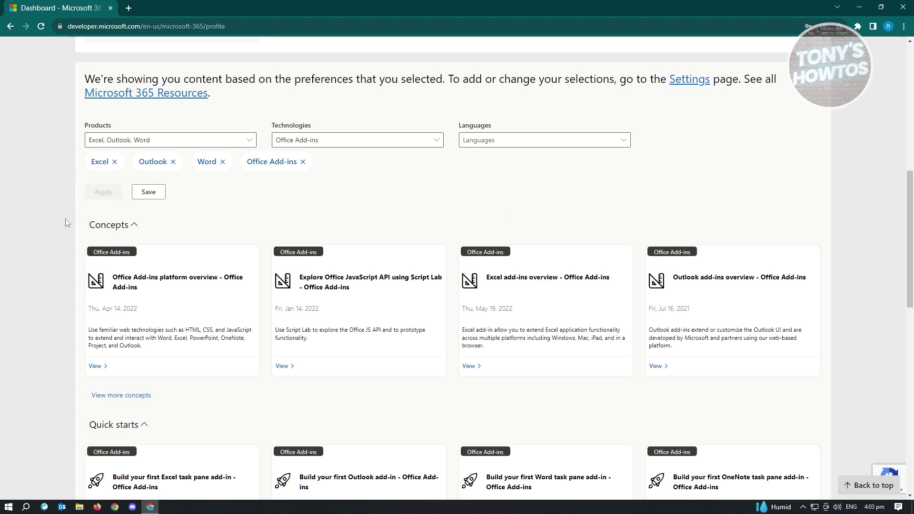
{"action": "left_click", "coordinate": [149, 198]}
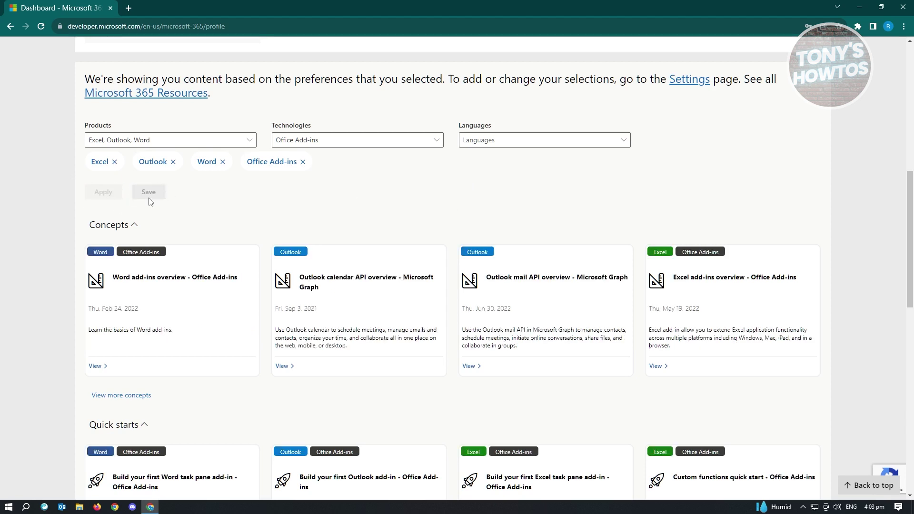
Step: Go to the Renewable E5 subscription from the subscriptions panel
{"action": "scroll", "coordinate": [270, 221], "scroll_direction": "up", "scroll_amount": 8}
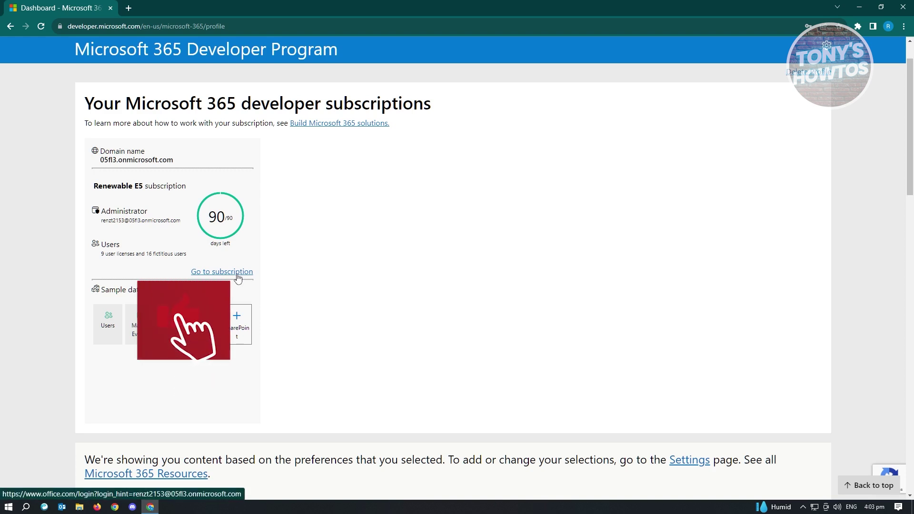
{"action": "left_click", "coordinate": [237, 274]}
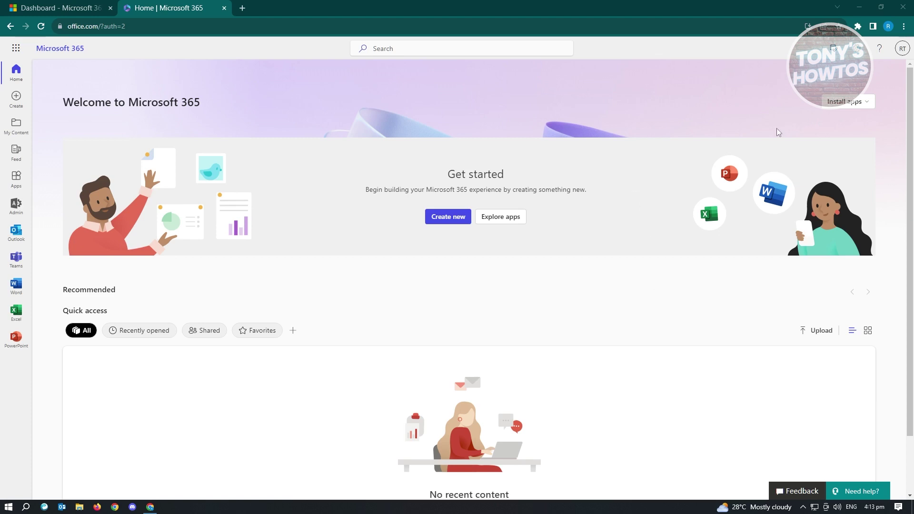
Step: Download the Microsoft 365 apps installer, OfficeSetup.exe, from the Install apps menu
{"action": "left_click", "coordinate": [861, 102]}
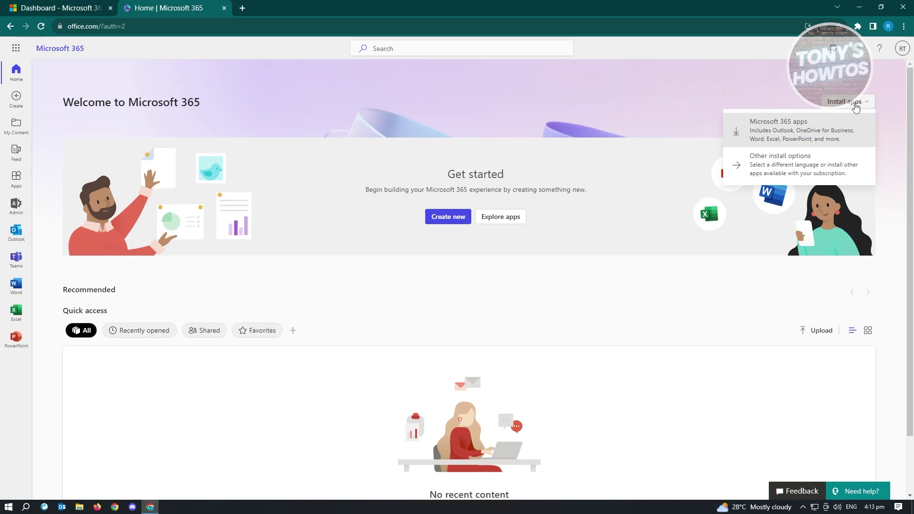
{"action": "left_click", "coordinate": [797, 138]}
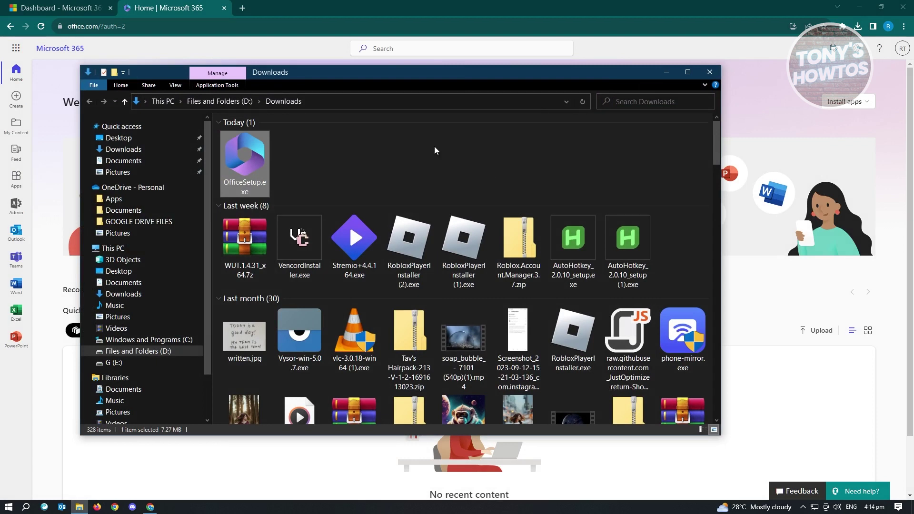
Step: Run OfficeSetup.exe from Downloads until the 'You're all set!' message appears
{"action": "double_click", "coordinate": [249, 156]}
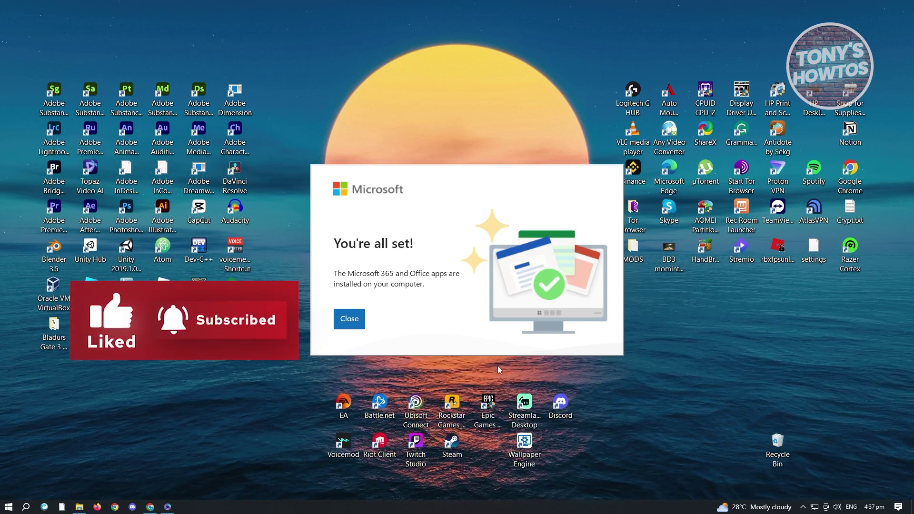
Step: Close the setup confirmation and launch Word from a Start search for 'word'
{"action": "left_click", "coordinate": [349, 319]}
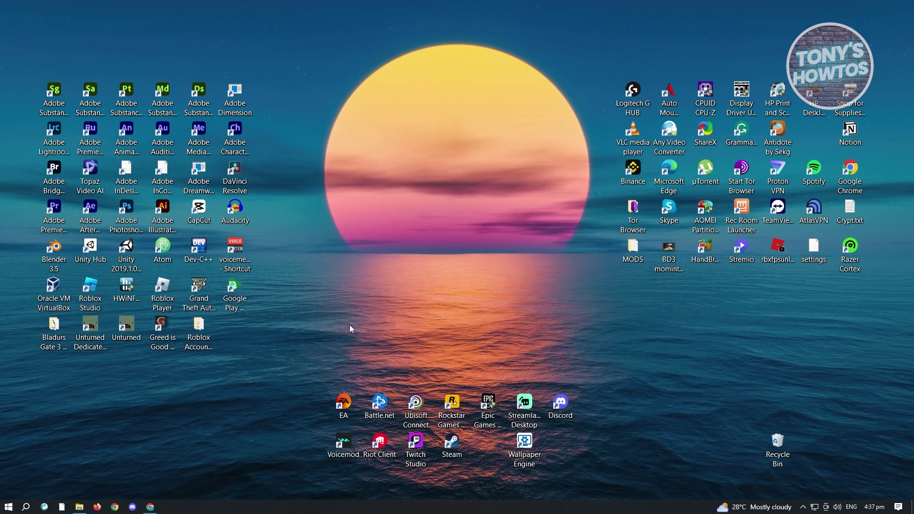
{"action": "left_click", "coordinate": [6, 508]}
{"action": "left_click", "coordinate": [4, 510]}
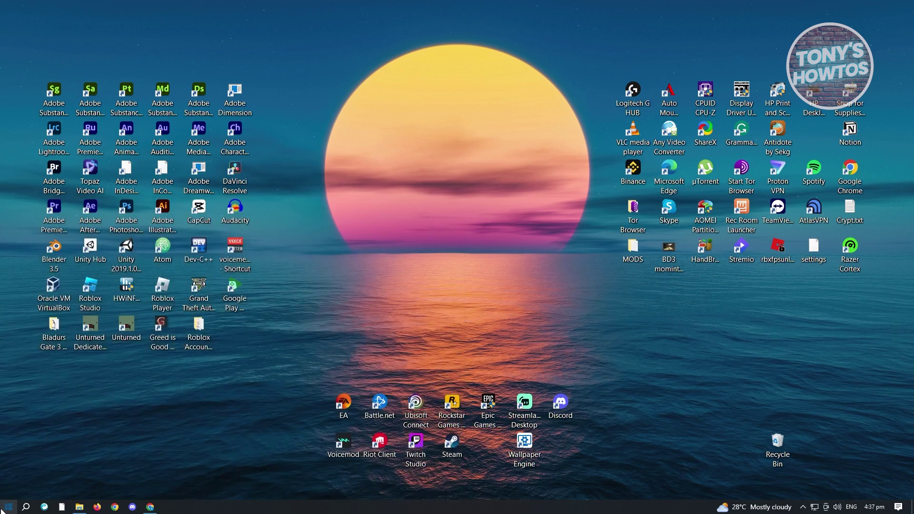
{"action": "left_click", "coordinate": [3, 509]}
{"action": "type", "text": "word"}
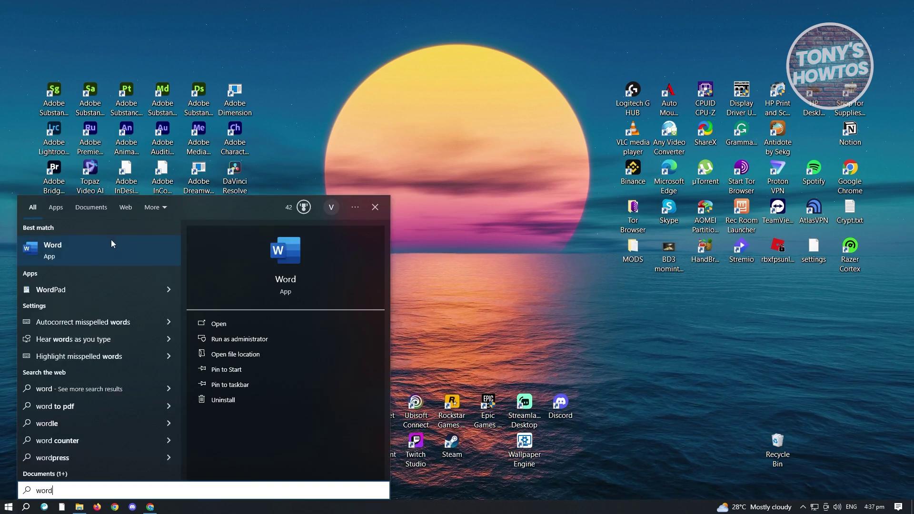
{"action": "left_click", "coordinate": [111, 244]}
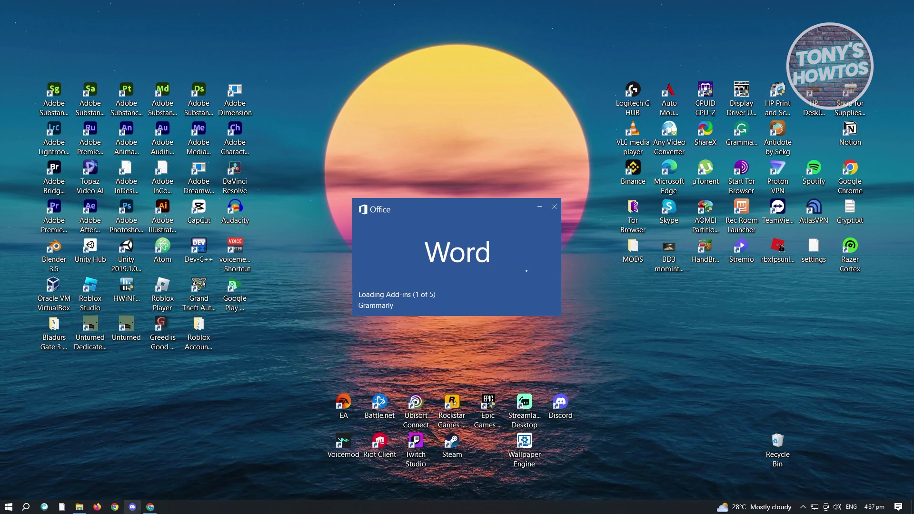
Step: Select the administrator e-mail on Chrome's Dashboard tab, then return to Word's welcome screen
{"action": "left_click", "coordinate": [150, 471]}
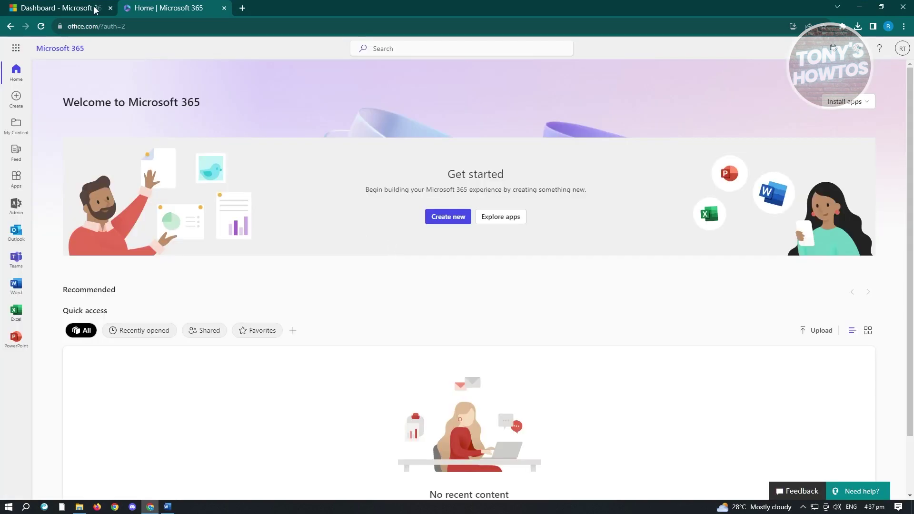
{"action": "left_click", "coordinate": [75, 7]}
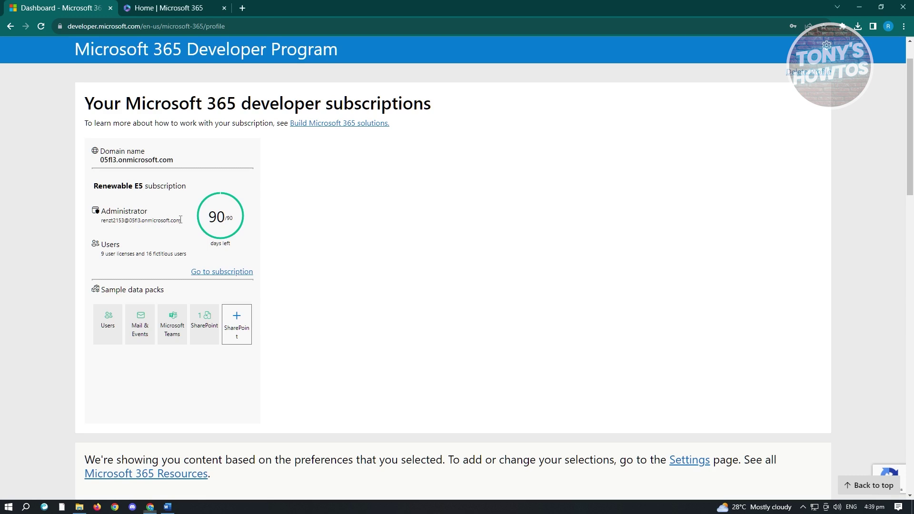
{"action": "left_click_drag", "start_coordinate": [181, 220], "coordinate": [97, 224]}
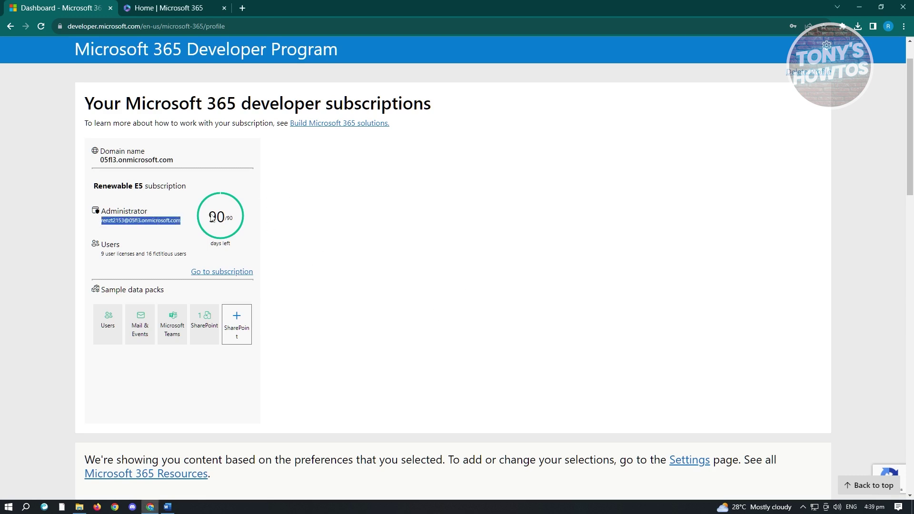
{"action": "left_click", "coordinate": [167, 506]}
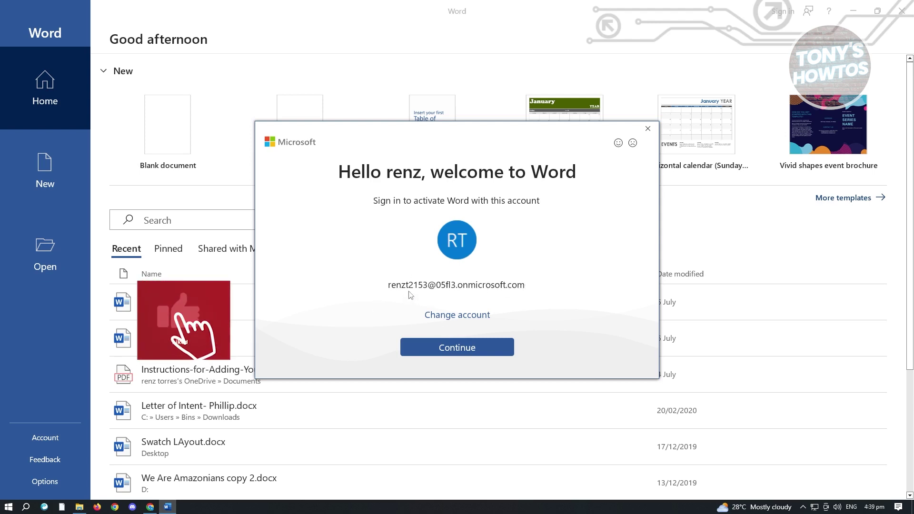
Step: Activate Word with the sandbox administrator account, staying signed in to all apps on this device
{"action": "left_click", "coordinate": [433, 339]}
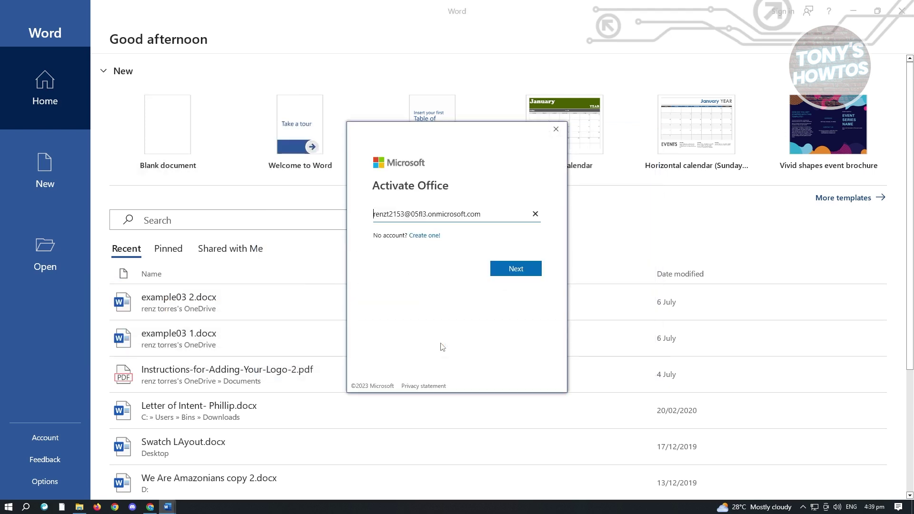
{"action": "left_click", "coordinate": [510, 278]}
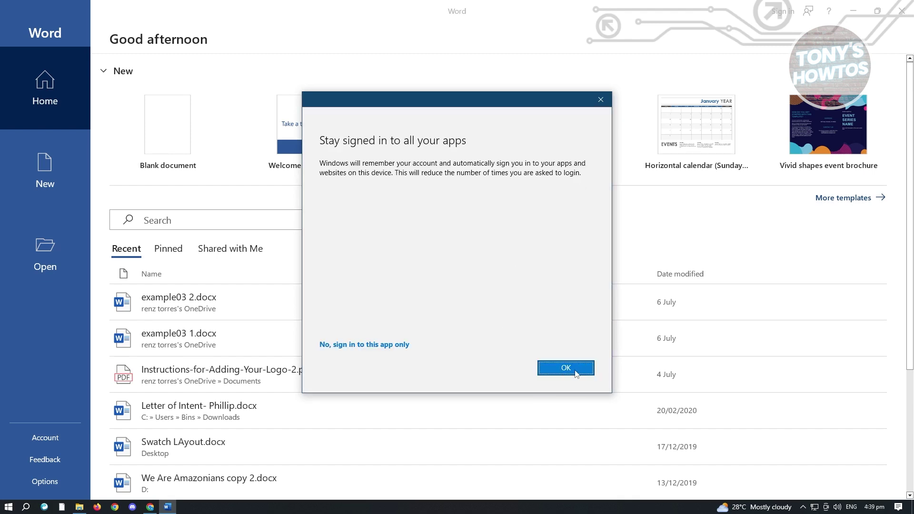
{"action": "left_click", "coordinate": [576, 369]}
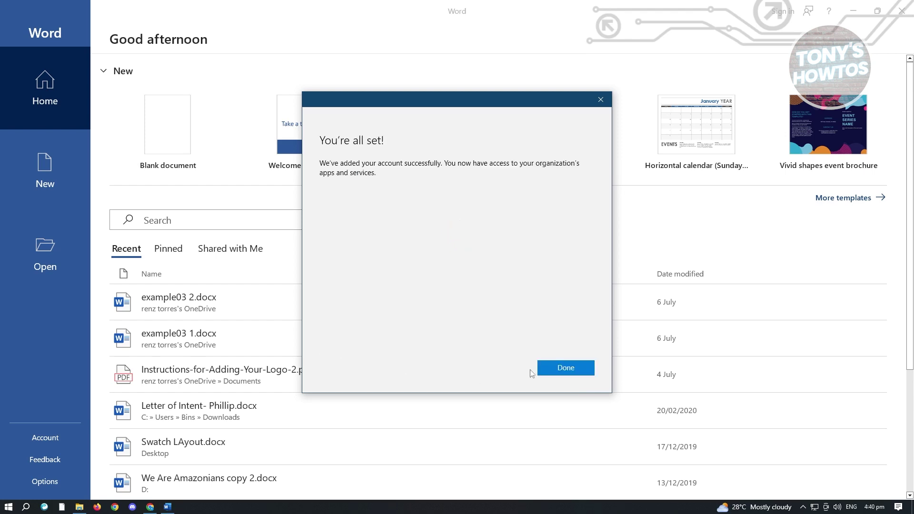
{"action": "left_click", "coordinate": [544, 374]}
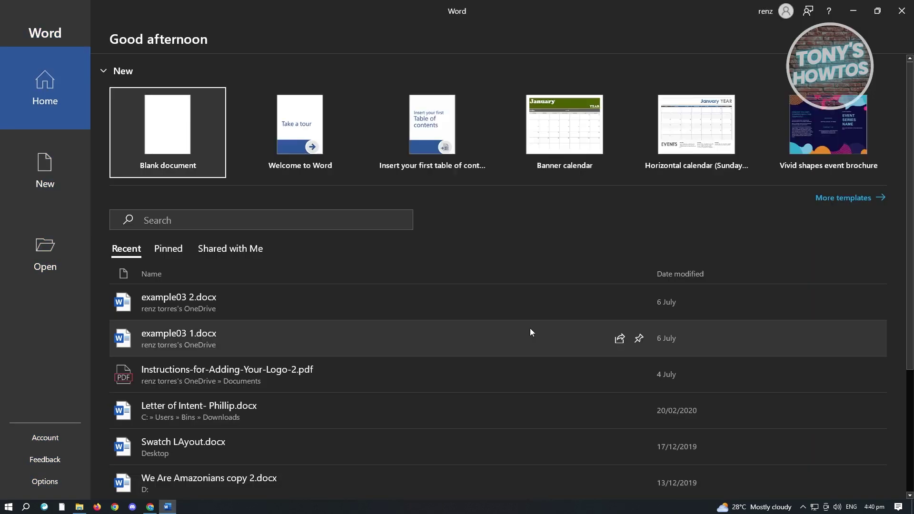
Step: Create a blank Document1, accepting the license agreement and closing the privacy notice
{"action": "left_click", "coordinate": [177, 129]}
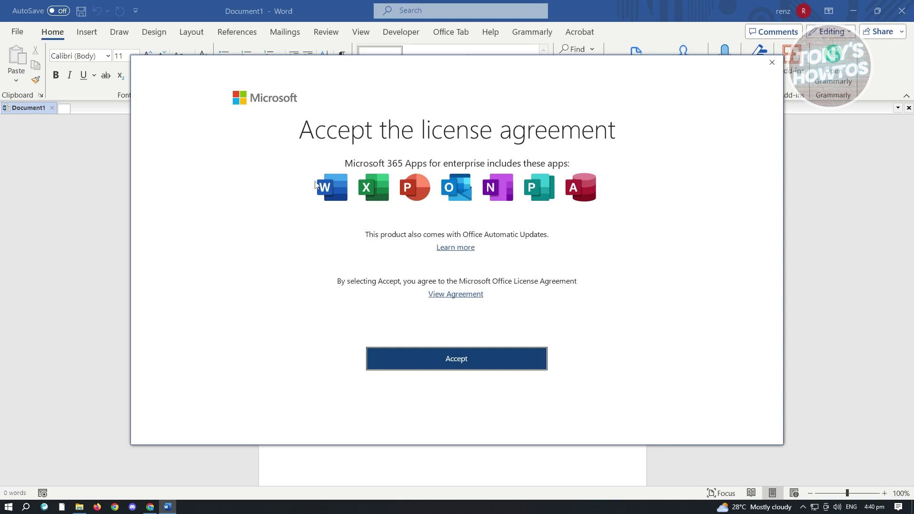
{"action": "left_click", "coordinate": [452, 365]}
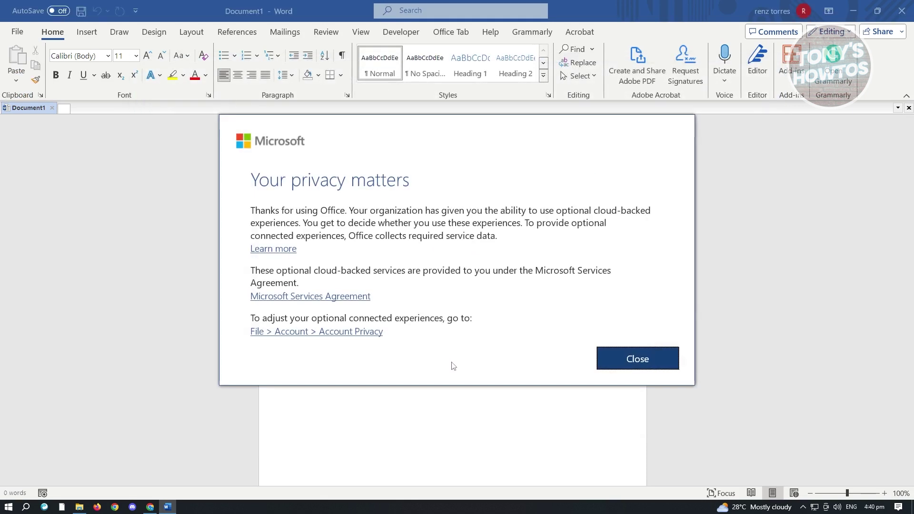
{"action": "left_click", "coordinate": [629, 365]}
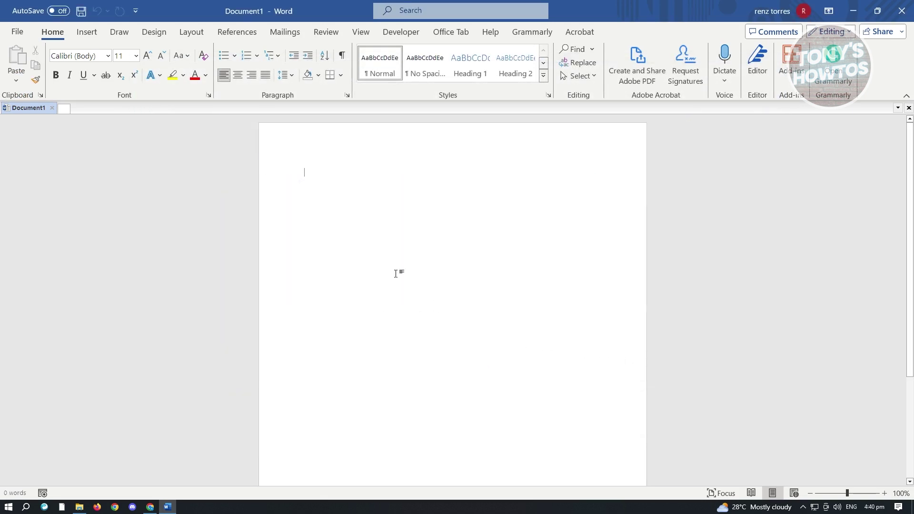